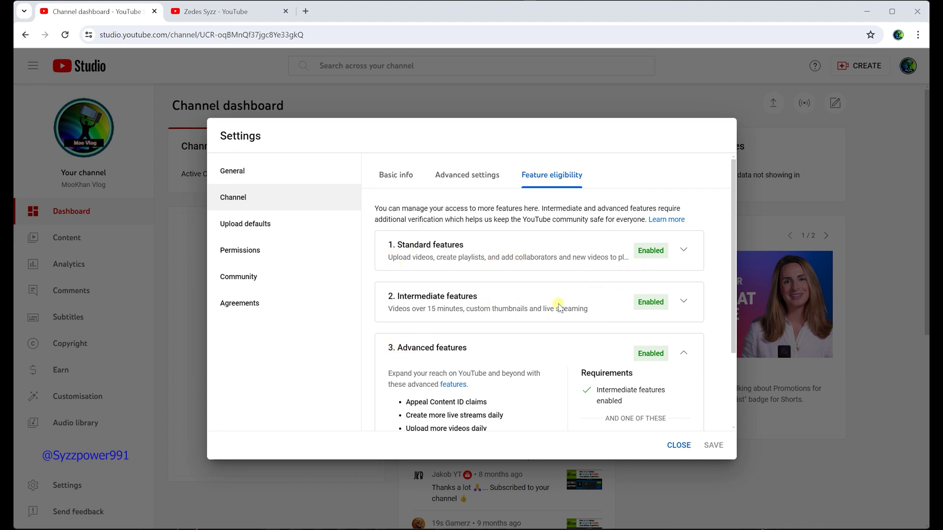
Examine the requirements listed for Advanced features, including Valid ID and Channel history
scroll(587, 350, "down", 1)
scroll(587, 350, "down", 2)
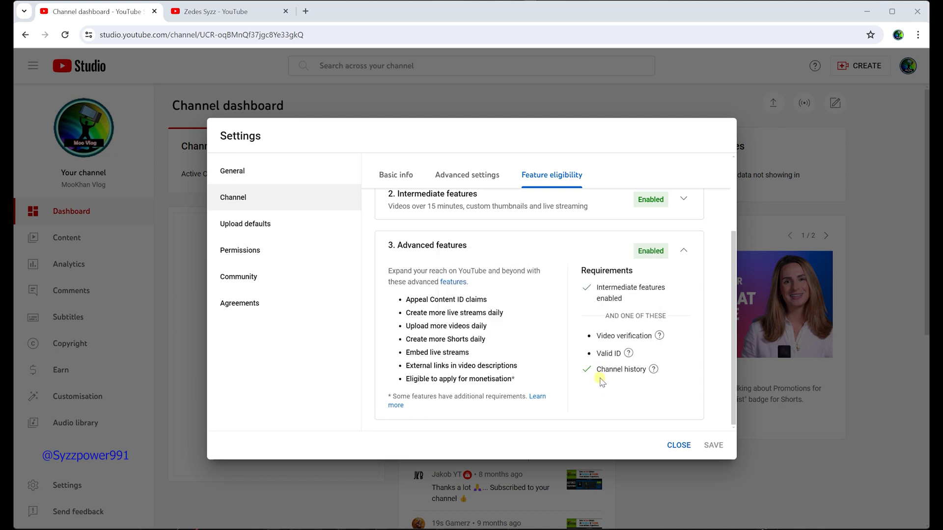
left_click_drag(594, 353, 607, 353)
left_click(620, 394)
left_click_drag(605, 369, 642, 370)
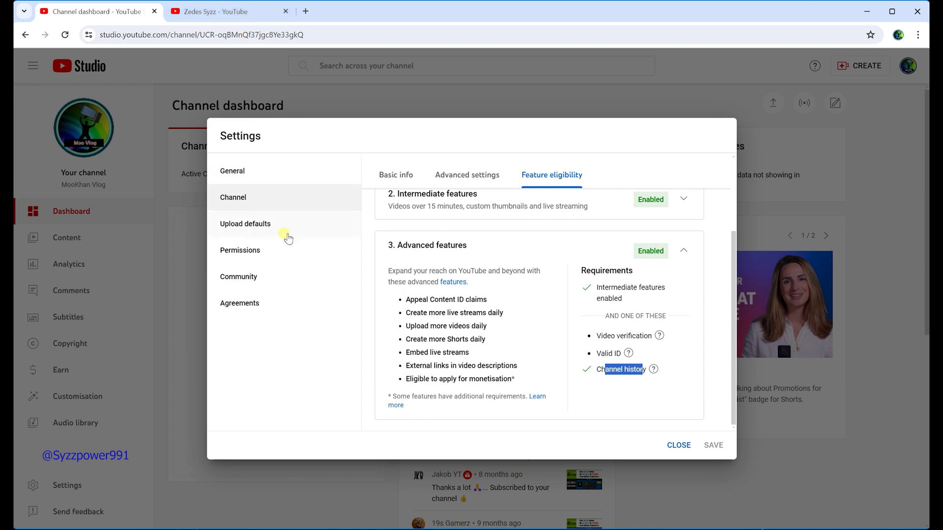
Switch to the channel videos page, go to YouTube Studio from the account, and open the Feature eligibility section of the channel settings
left_click(190, 11)
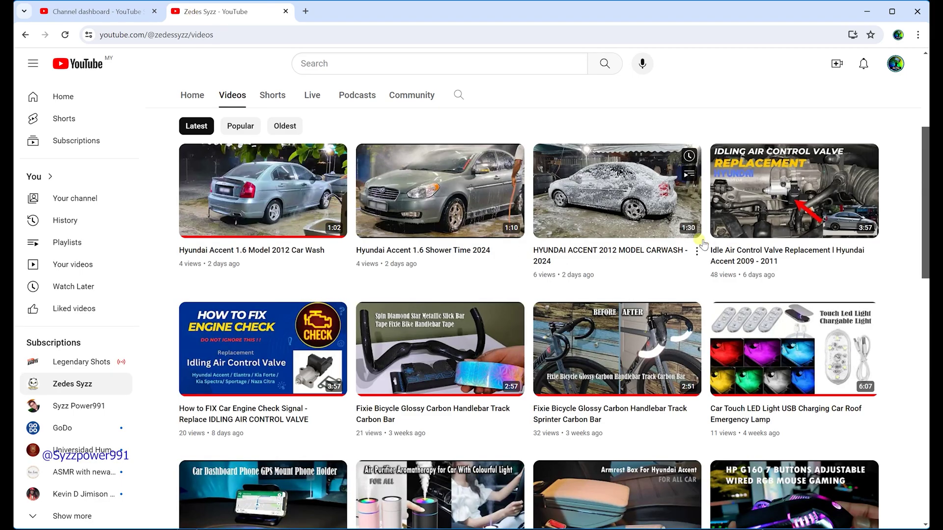
left_click(896, 65)
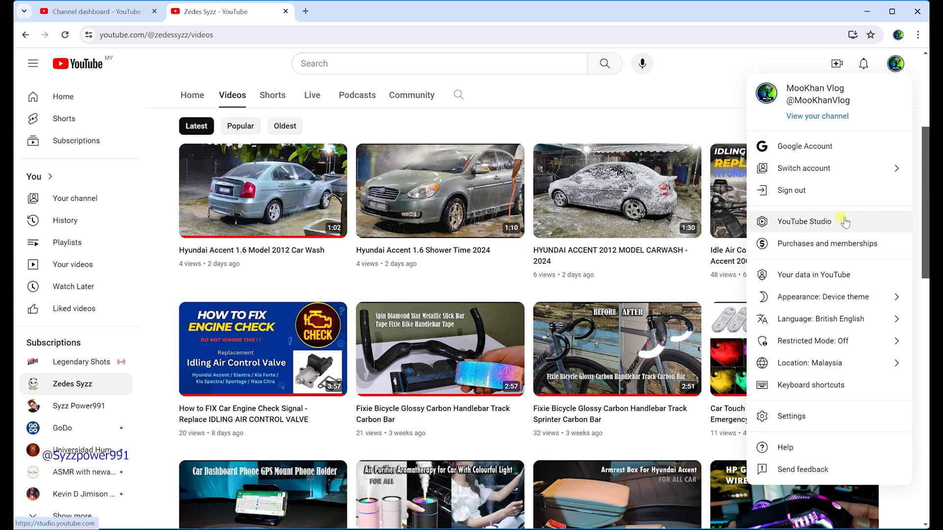
left_click(824, 228)
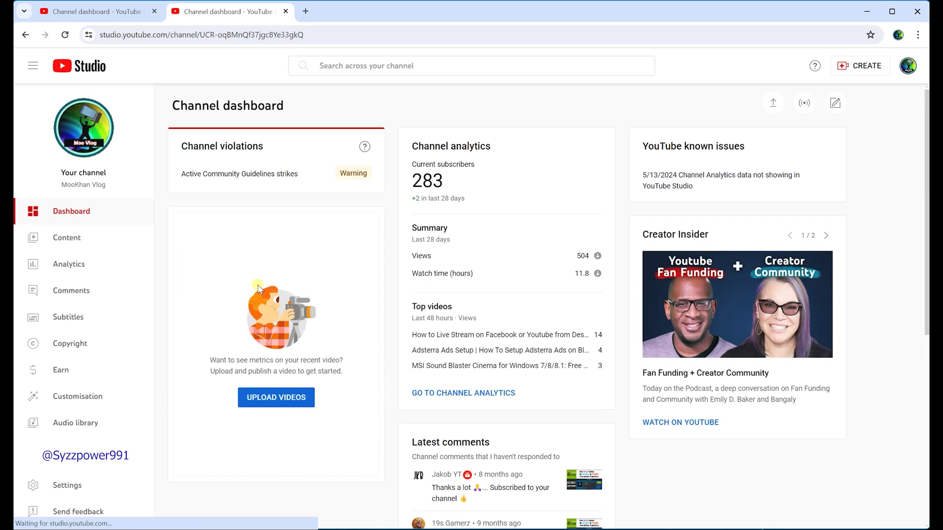
left_click(67, 485)
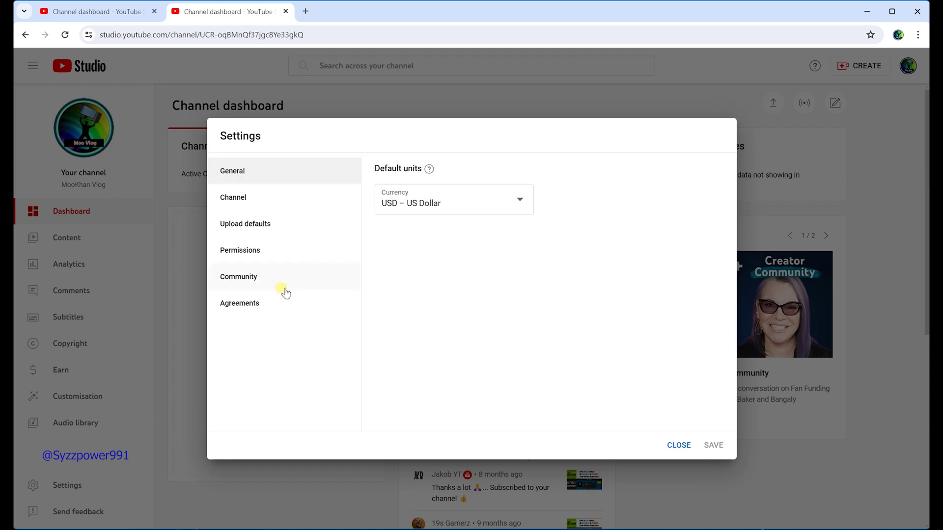
left_click(241, 203)
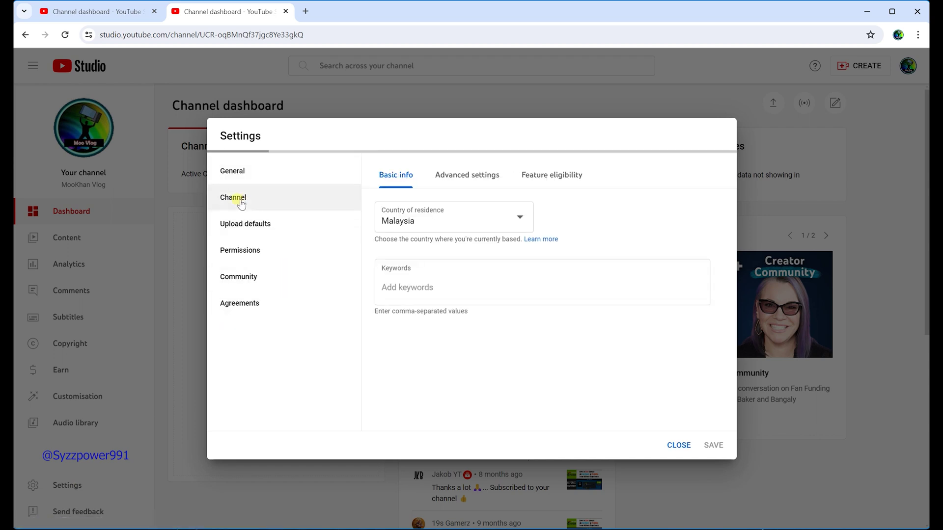
left_click(560, 178)
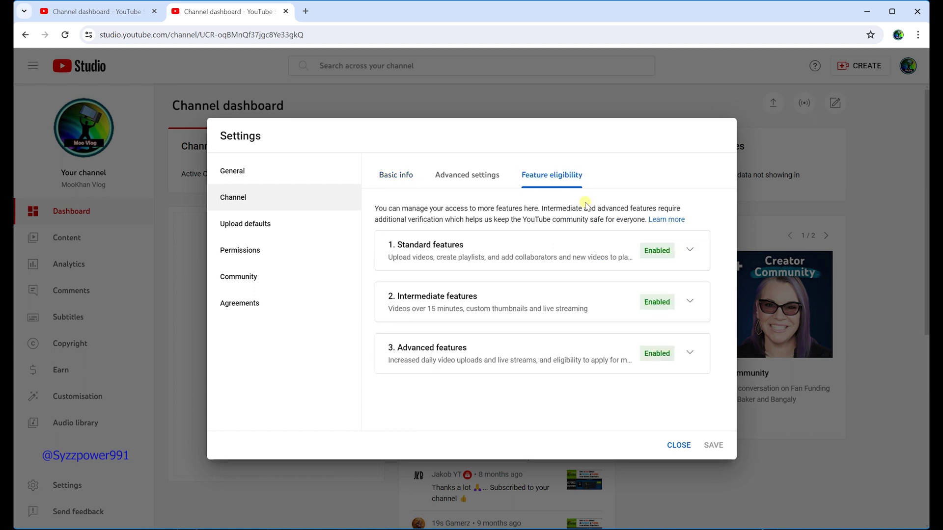
Read the Standard features summary and expand it to review its included features and requirements
left_click_drag(396, 244, 465, 248)
left_click(488, 259)
left_click_drag(386, 259, 434, 259)
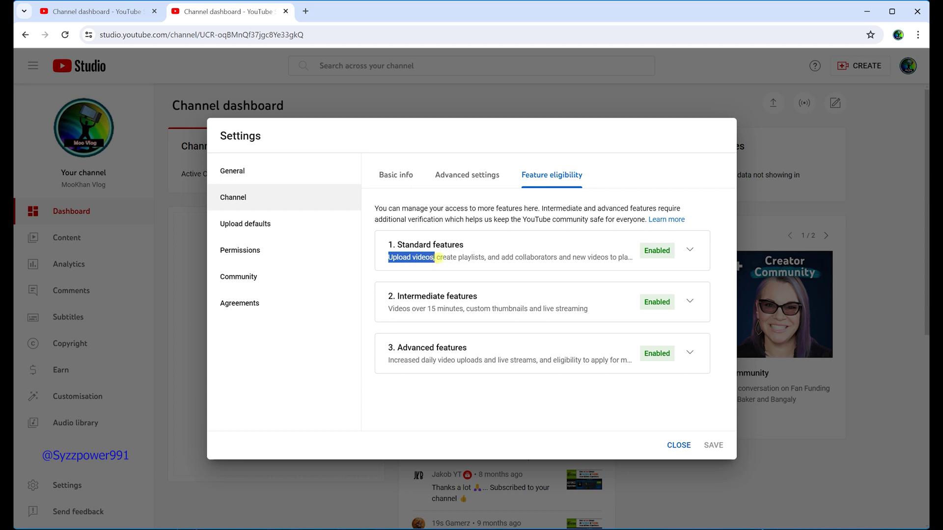
left_click(438, 257)
left_click_drag(435, 257, 633, 257)
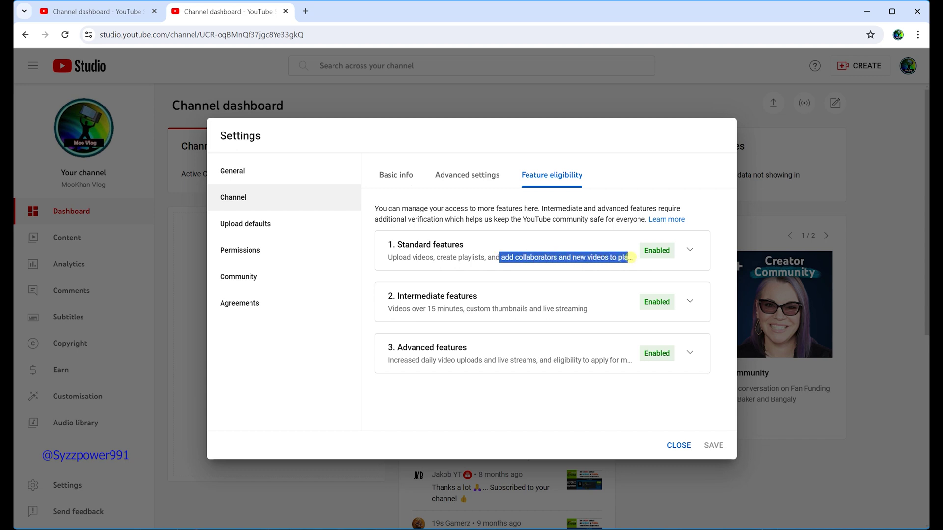
left_click(690, 252)
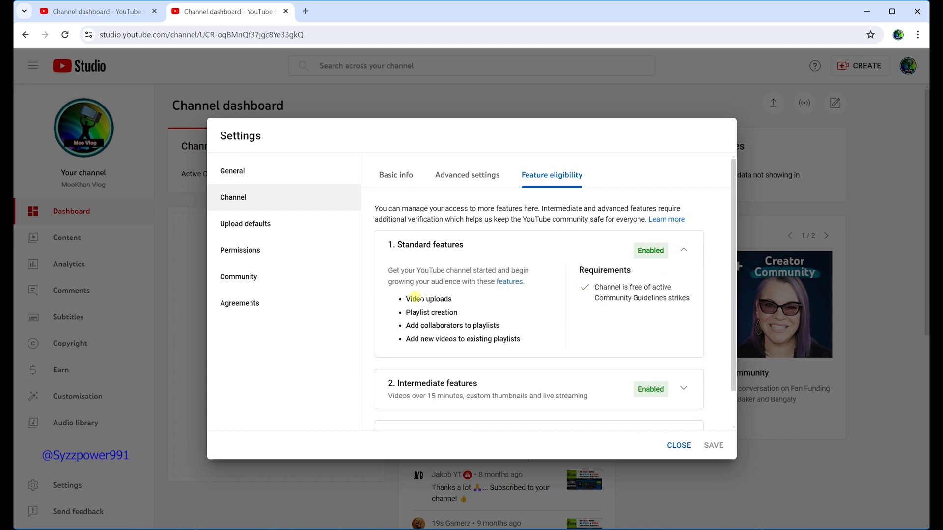
left_click_drag(386, 271, 549, 349)
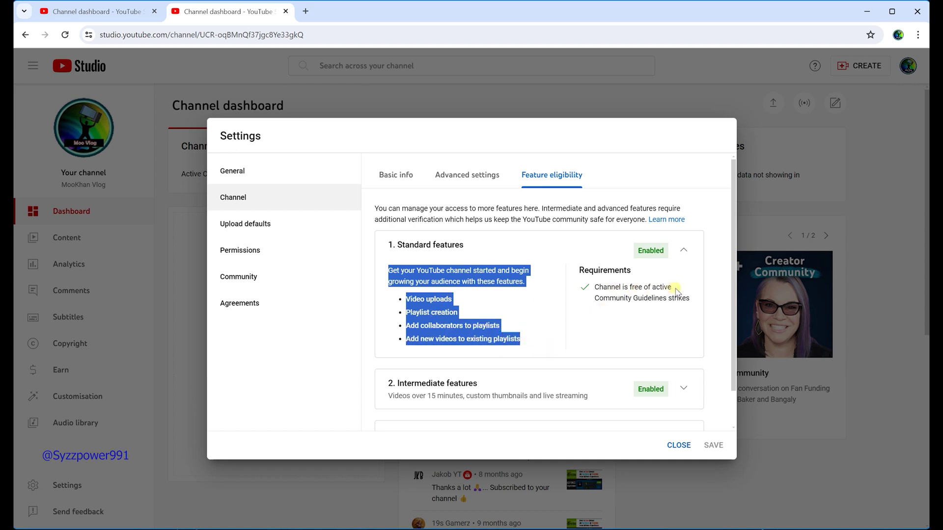
Expand Intermediate features and compare its requirements with Standard features, including the explanation of phone number verification
scroll(558, 289, "down", 1)
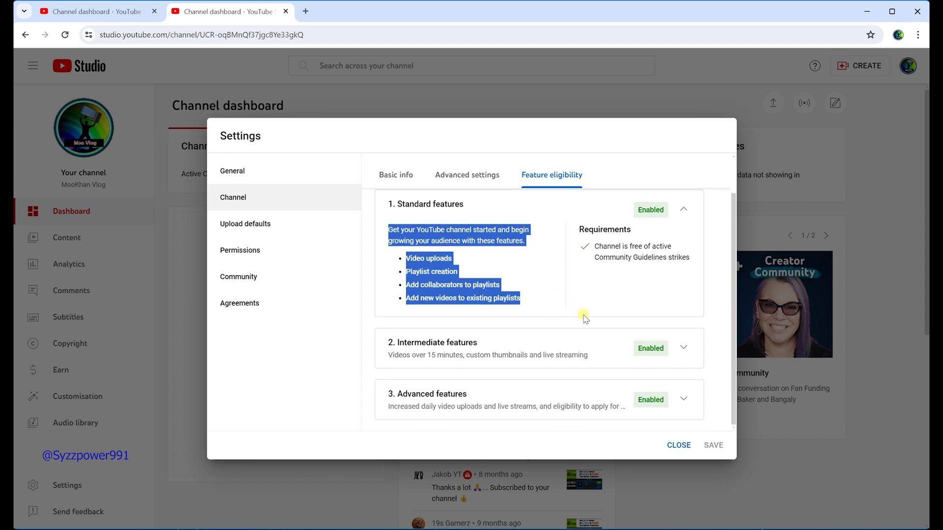
left_click(684, 348)
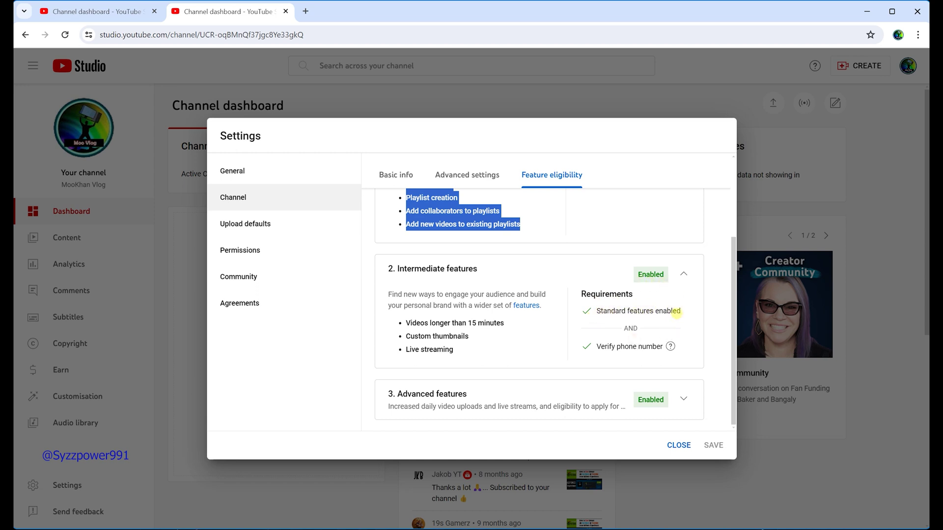
scroll(676, 313, "up", 3)
left_click_drag(397, 240, 511, 242)
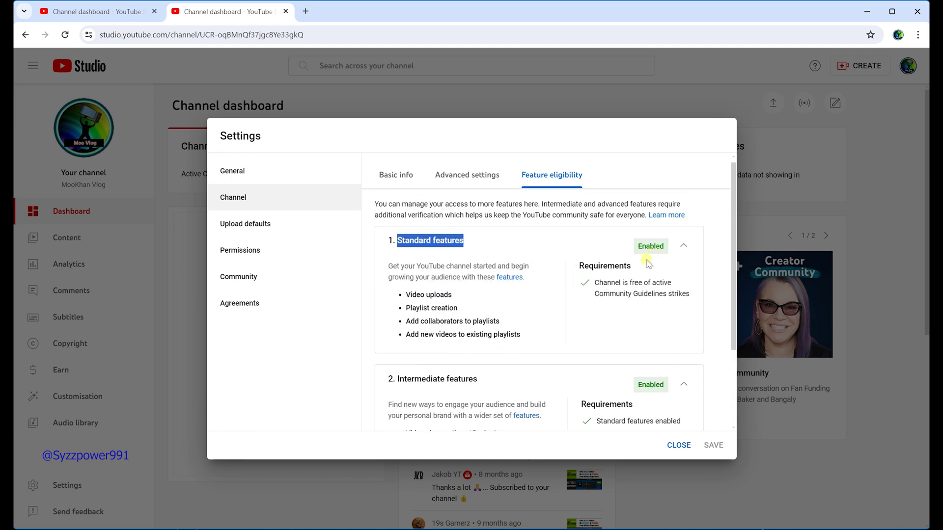
left_click_drag(410, 290, 579, 330)
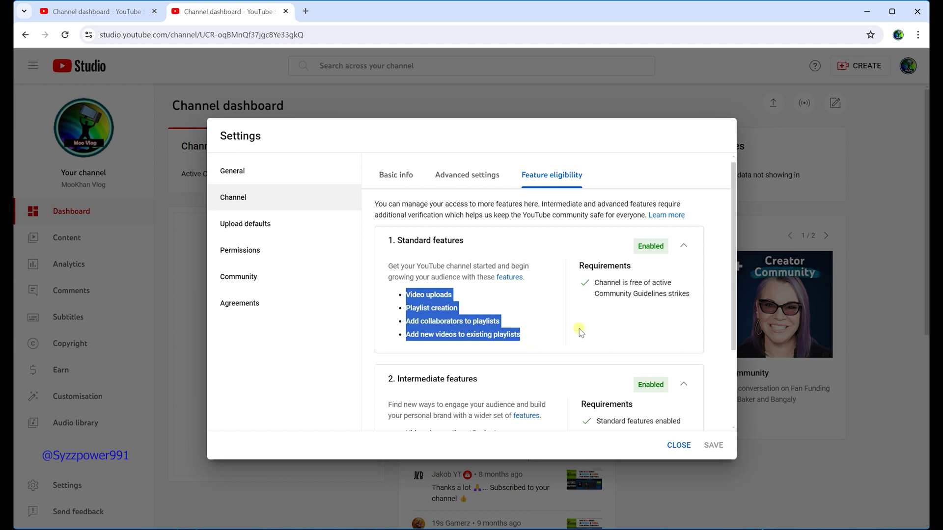
scroll(621, 301, "down", 2)
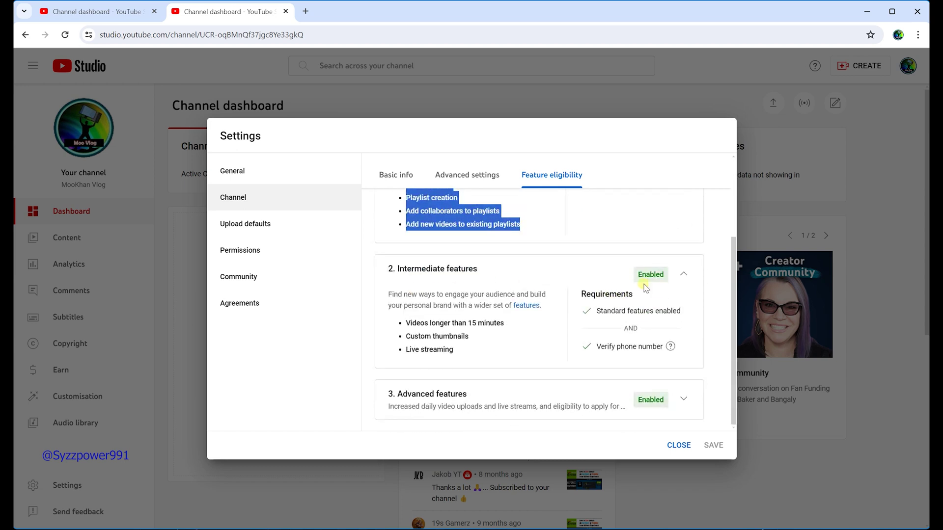
left_click(633, 346)
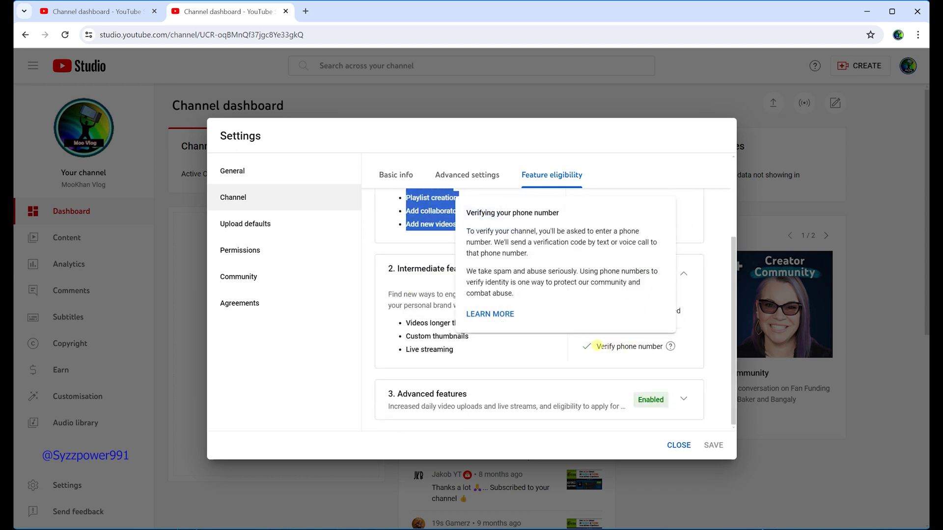
left_click_drag(598, 348, 660, 347)
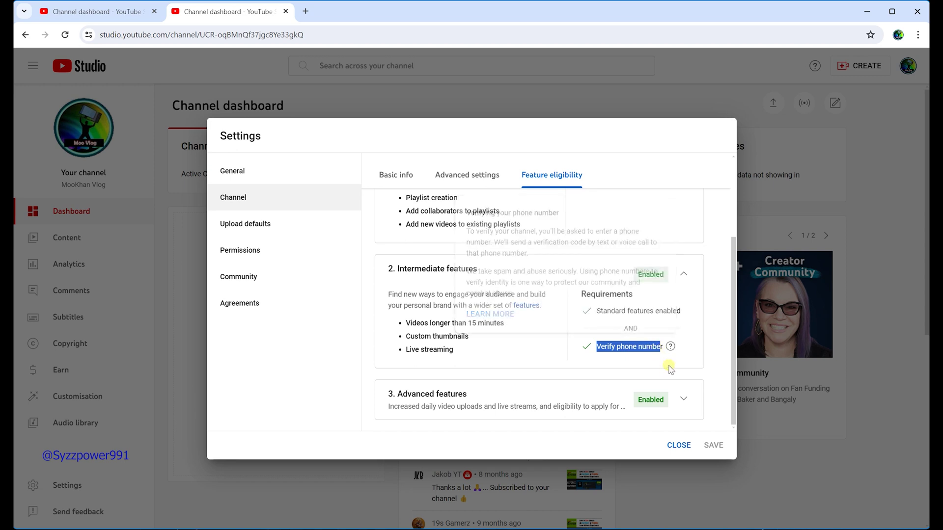
left_click(671, 369)
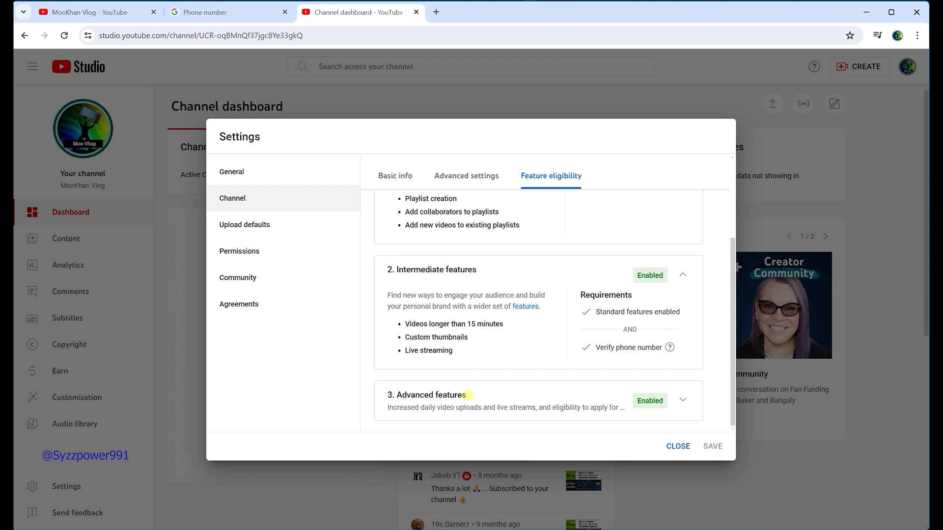
Expand Advanced features and review its requirement that Intermediate features be enabled
left_click(682, 399)
left_click_drag(732, 293, 732, 373)
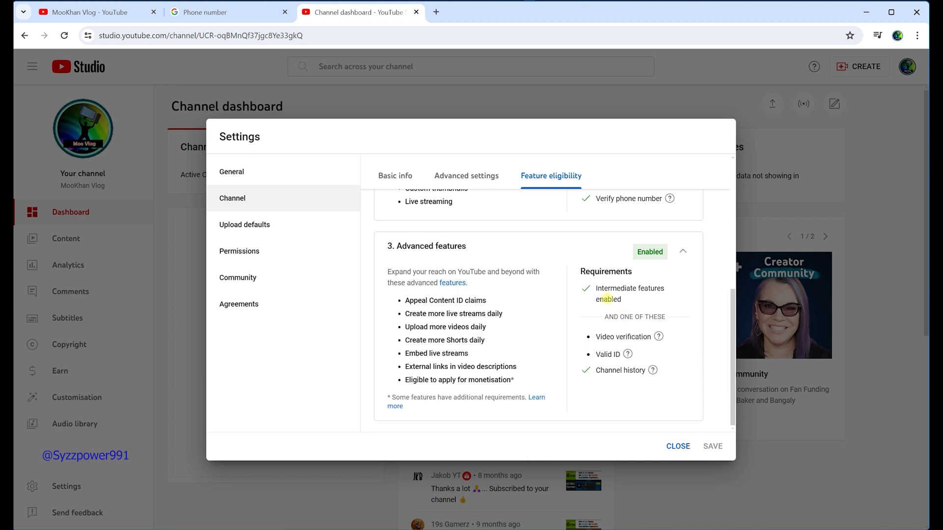
scroll(595, 292, "up", 2)
left_click_drag(595, 273, 686, 273)
scroll(563, 331, "down", 2)
left_click_drag(593, 291, 675, 297)
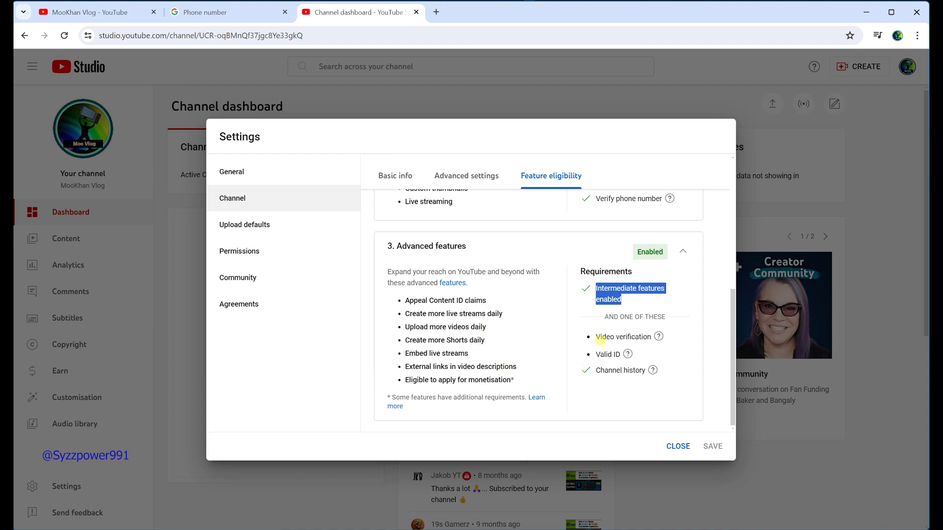
Read the explanation of the Video verification option under the Advanced features requirements
left_click_drag(594, 336, 649, 337)
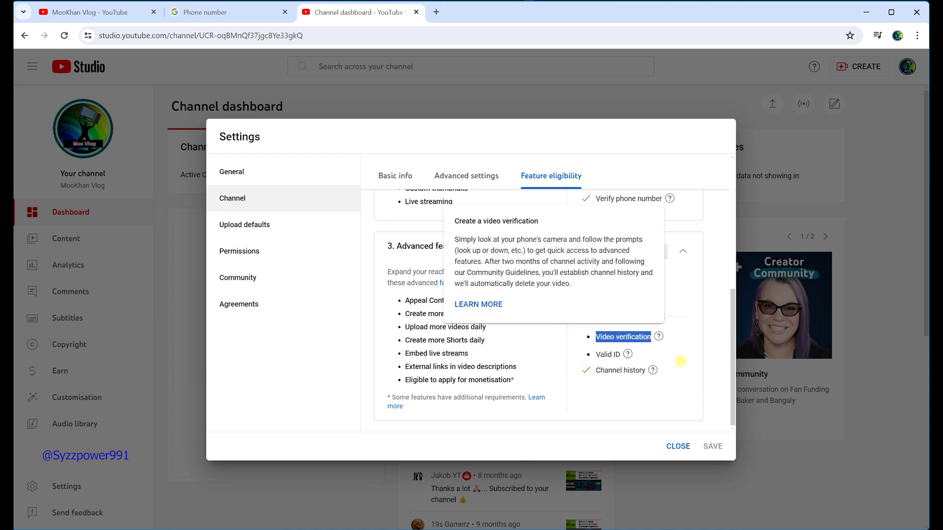
left_click(687, 362)
left_click(626, 334)
left_click_drag(595, 337, 646, 336)
left_click(686, 362)
Read the explanation of the Valid ID option under the Advanced features requirements
left_click(597, 354)
left_click(595, 354)
left_click_drag(595, 354, 620, 354)
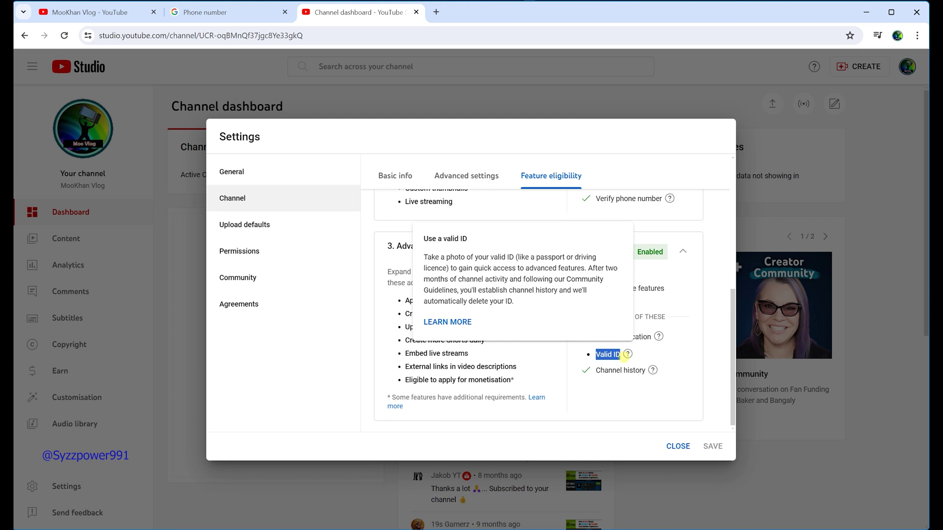
left_click(646, 393)
left_click(599, 356)
left_click(600, 356)
triple_click(607, 354)
left_click_drag(620, 354, 584, 351)
Read how Channel history is established as an Advanced features requirement
left_click_drag(616, 370, 642, 371)
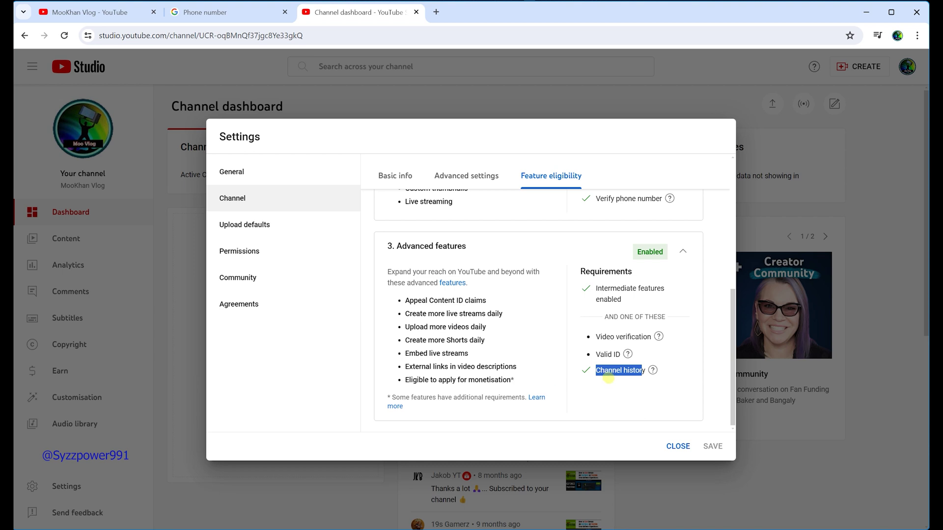
mouse_move(633, 372)
left_click_drag(646, 371, 595, 370)
left_click(594, 370)
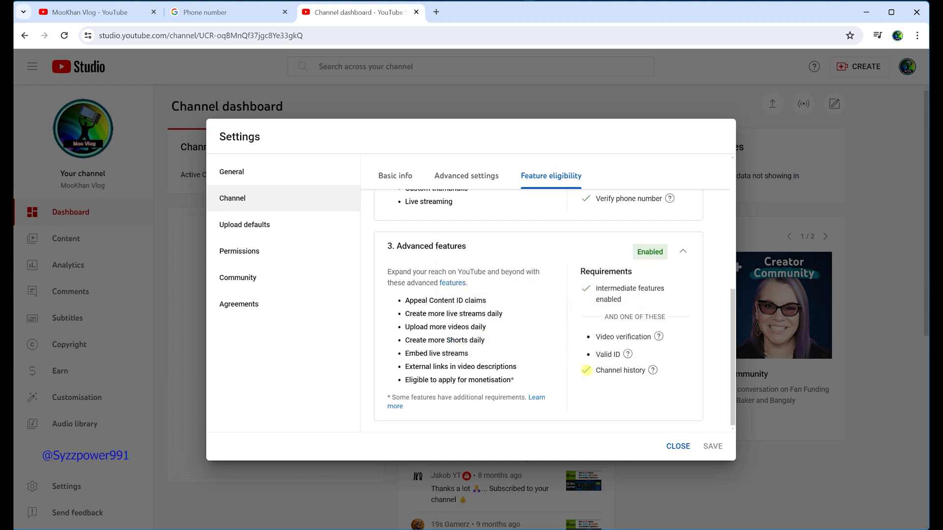
left_click_drag(580, 371, 646, 371)
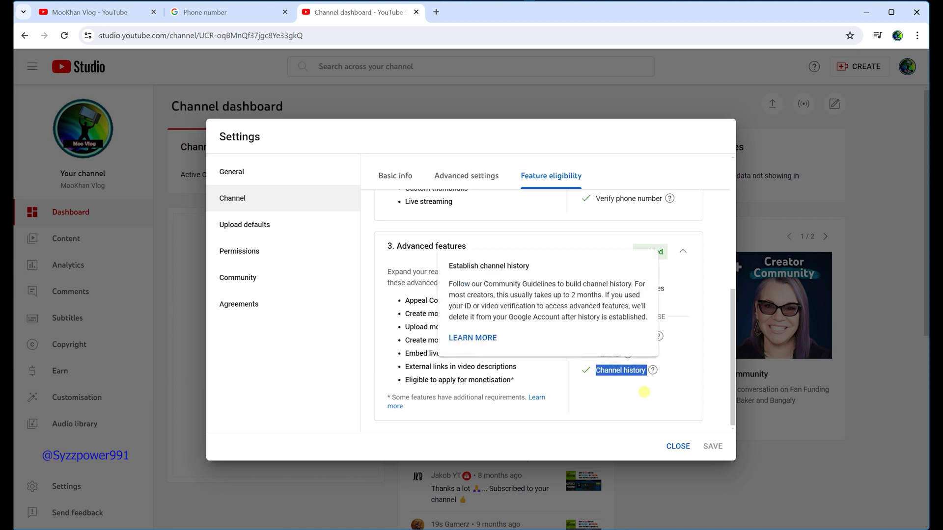
left_click(633, 405)
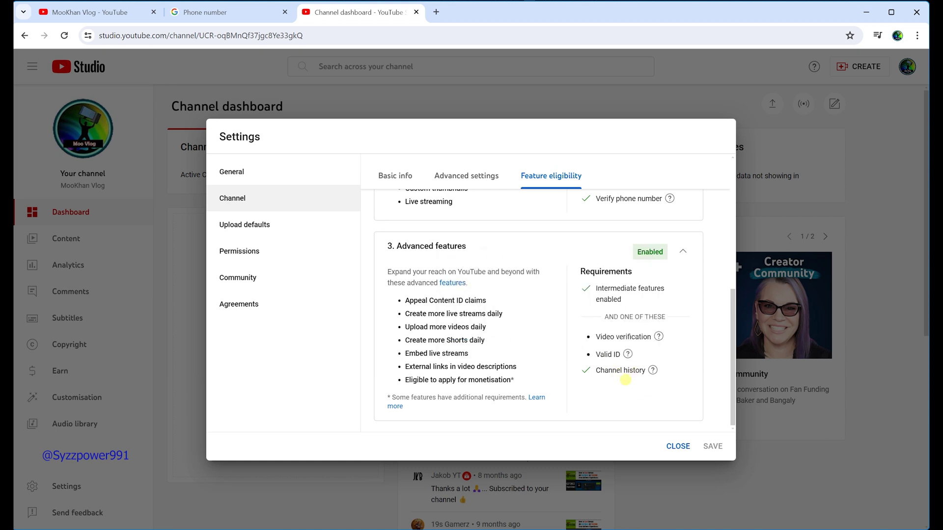
Review the three alternative Advanced features requirements again: Video verification, Valid ID and Channel history
mouse_move(600, 355)
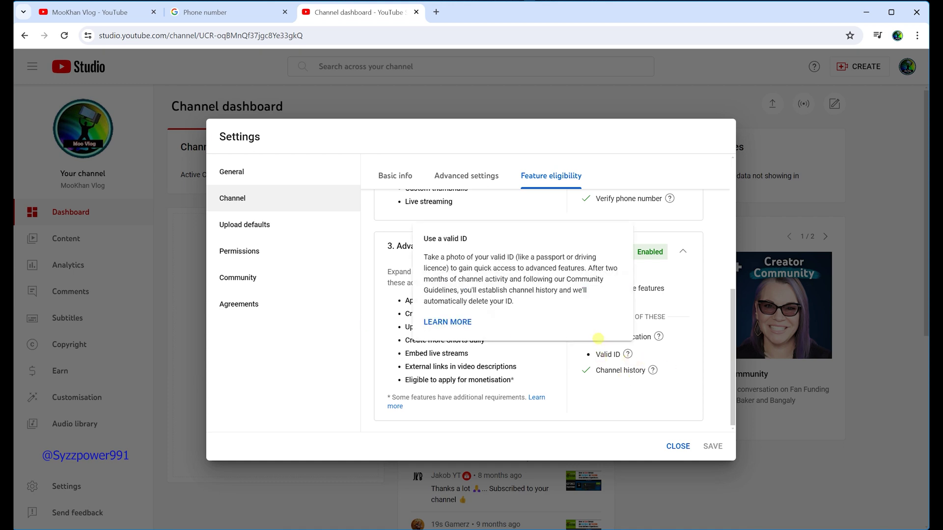
mouse_move(595, 337)
left_click_drag(595, 337, 651, 337)
left_click(685, 361)
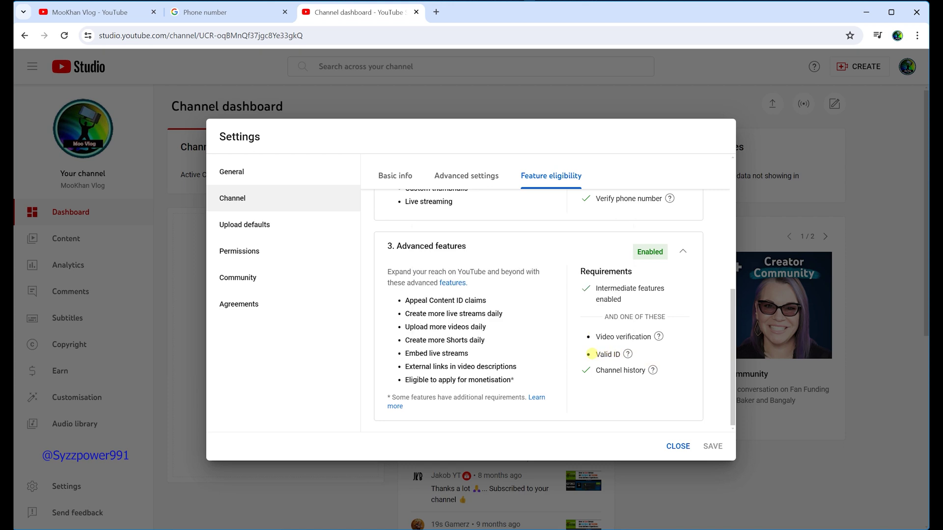
left_click_drag(596, 354, 616, 354)
mouse_move(596, 371)
left_click_drag(596, 370, 644, 370)
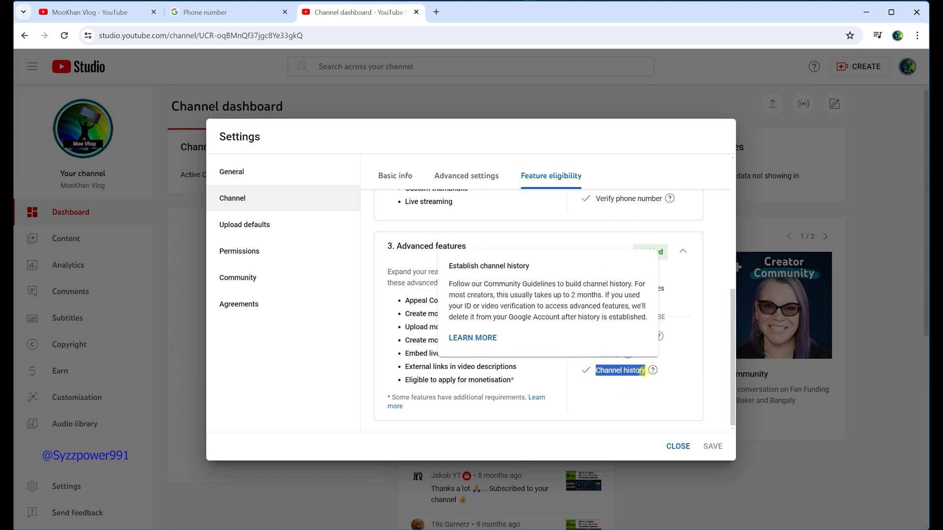
Close the settings and open the active Community Guidelines strikes to examine the warning's date, expiry and completed actions
left_click(678, 446)
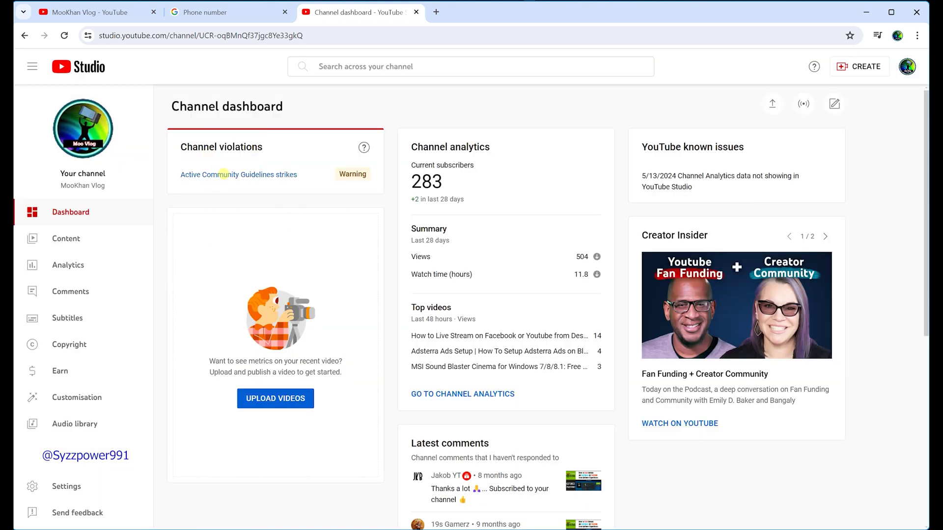
left_click(225, 176)
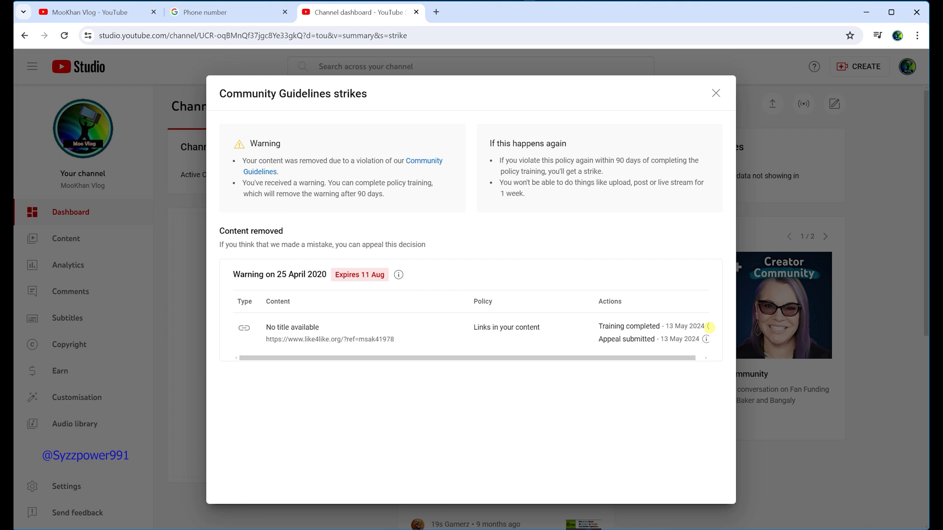
left_click_drag(688, 359, 708, 346)
mouse_move(704, 327)
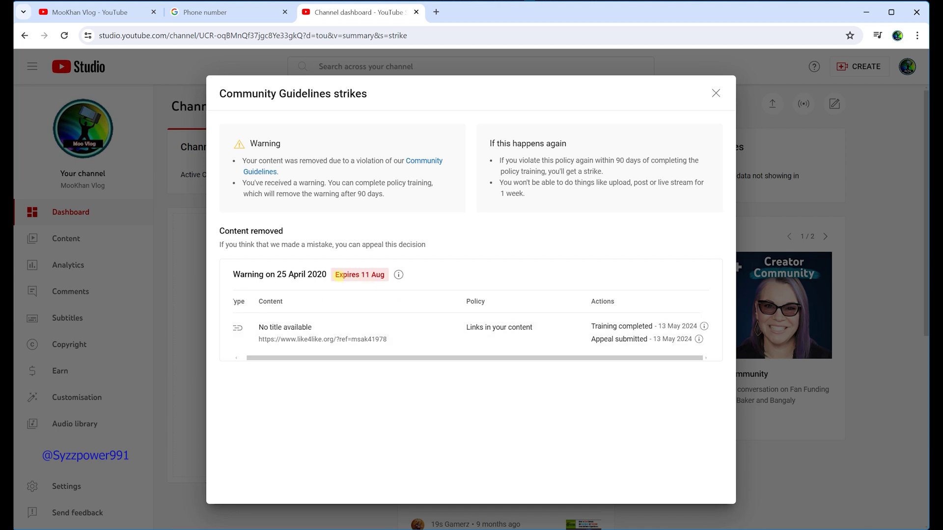
left_click_drag(341, 273, 337, 275)
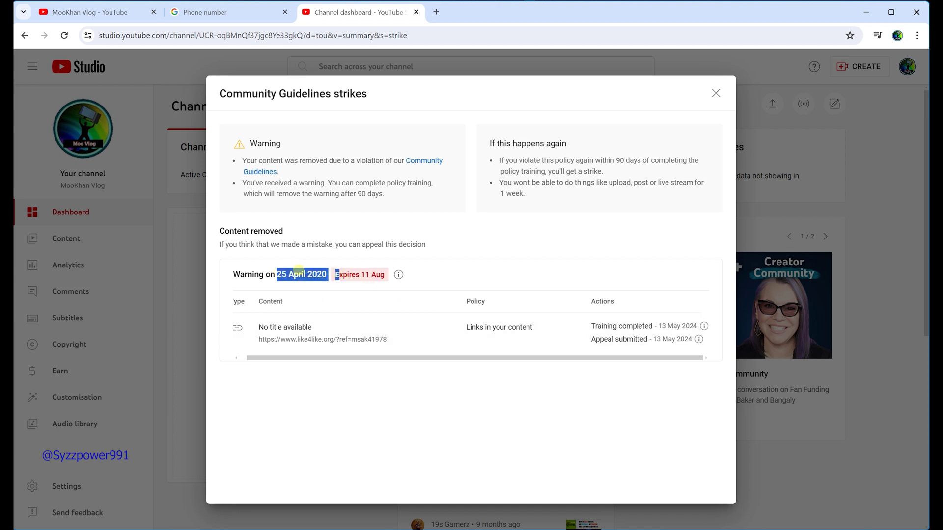